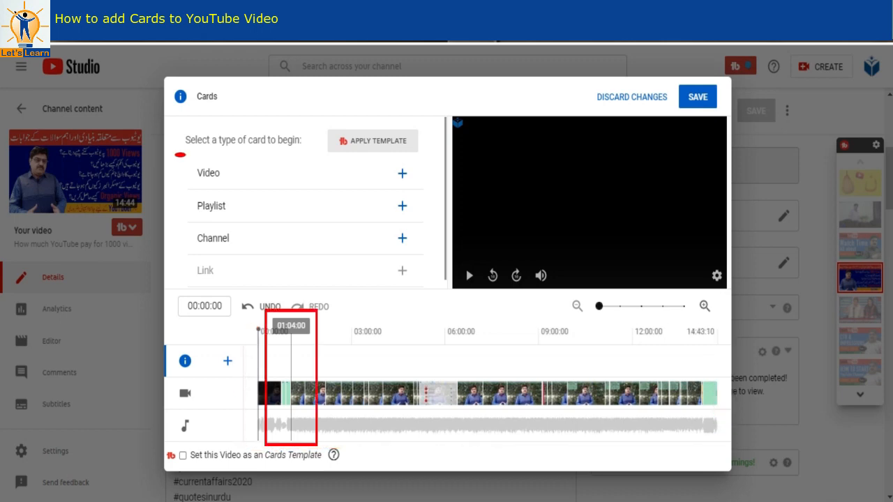
# Add a video card at 01:04:00 linking to the channel's own video "How to Check Watch Time on YouTube".
pyautogui.click(291, 333)
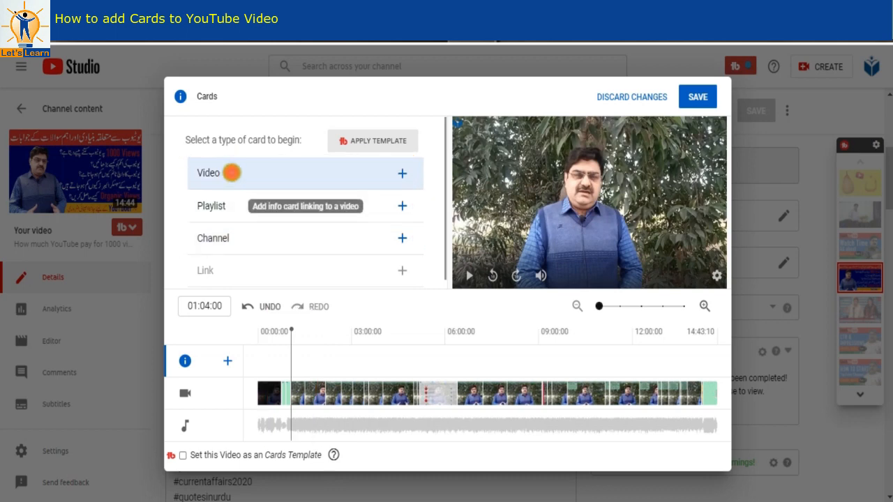
pyautogui.click(231, 172)
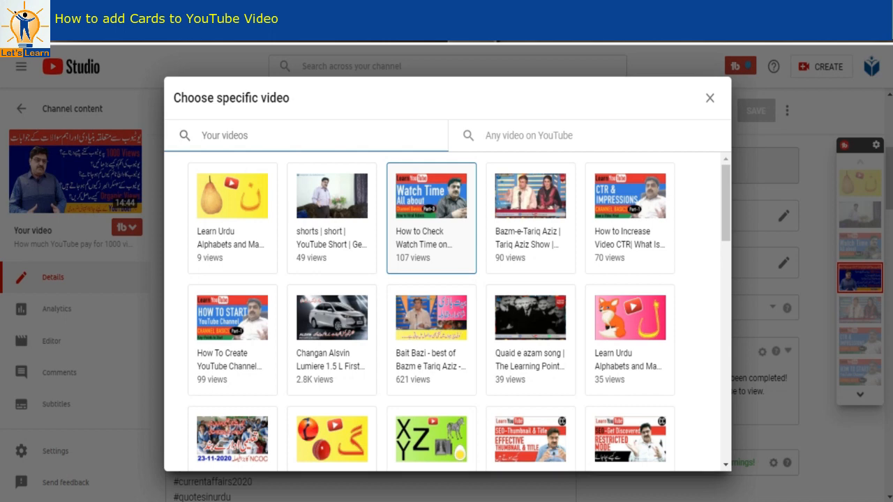
pyautogui.click(431, 218)
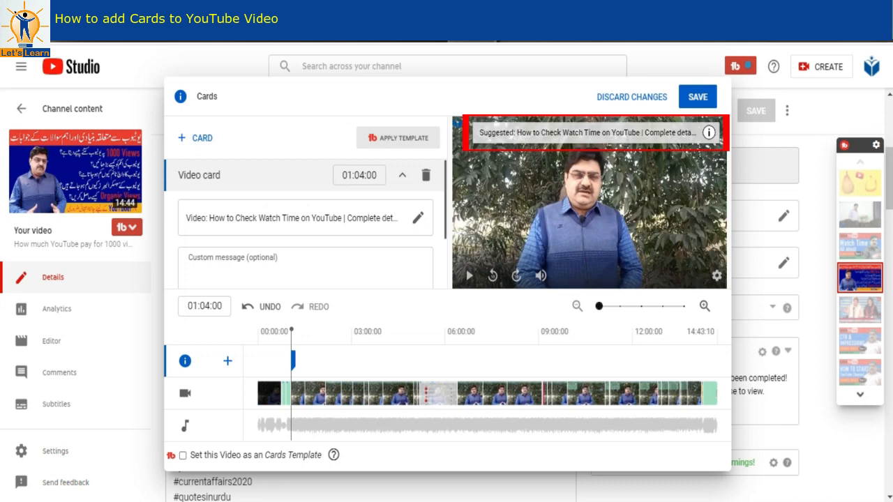
# Enter "How to Check Watch-time" as the video card's teaser text, leaving the custom message empty.
pyautogui.moveTo(445, 199); pyautogui.dragTo(445, 237)
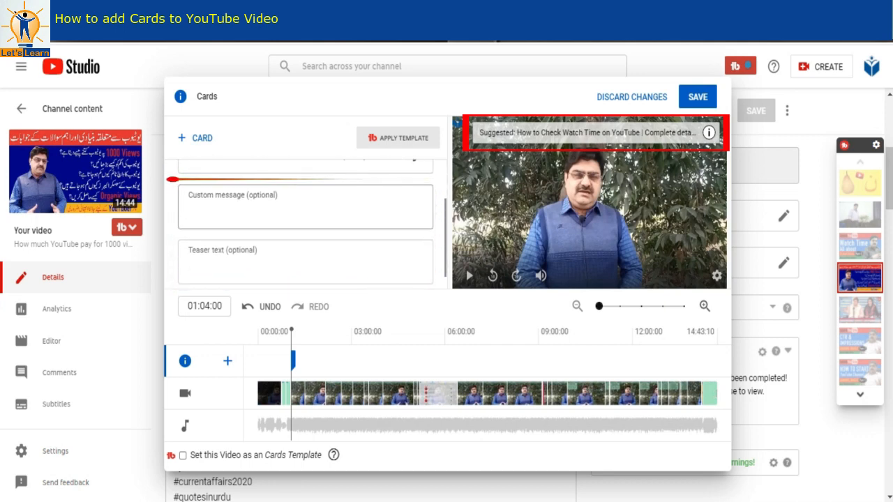
pyautogui.click(246, 208)
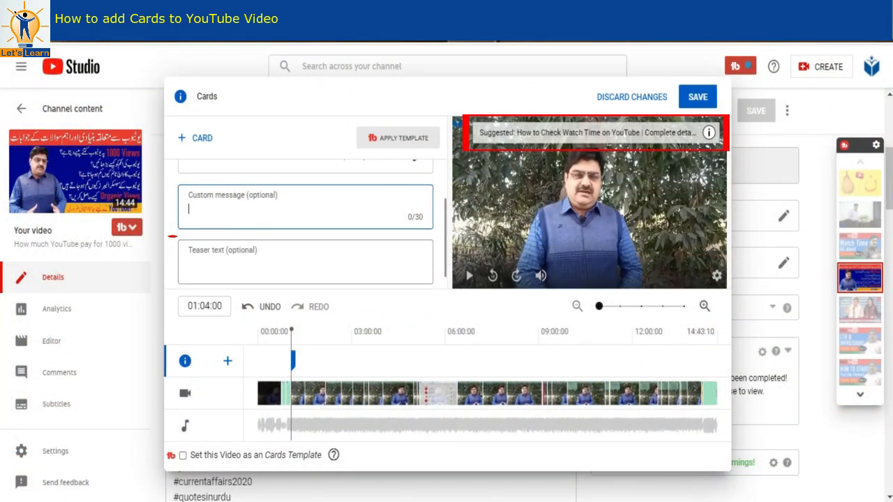
pyautogui.click(230, 264)
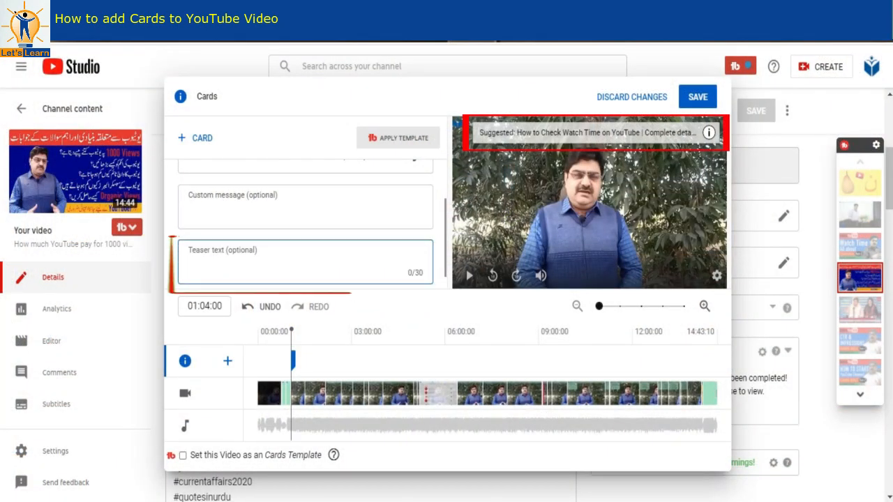
pyautogui.write('Ho')
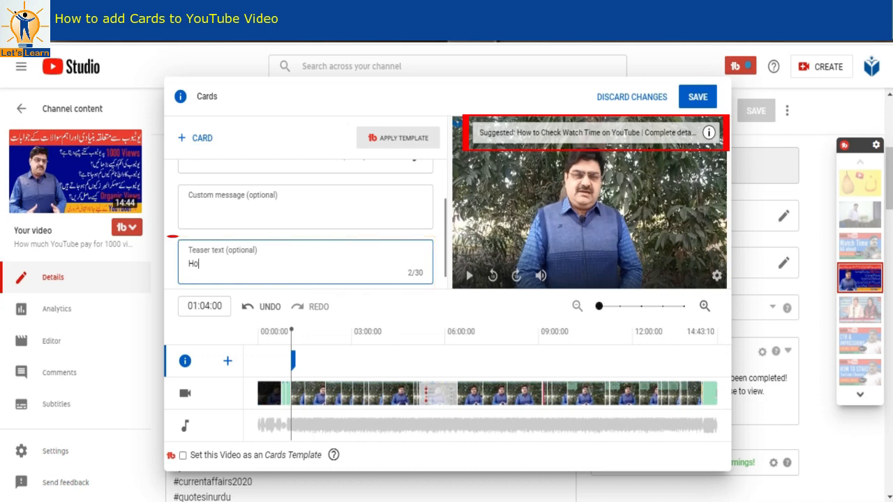
pyautogui.write('w to Ch')
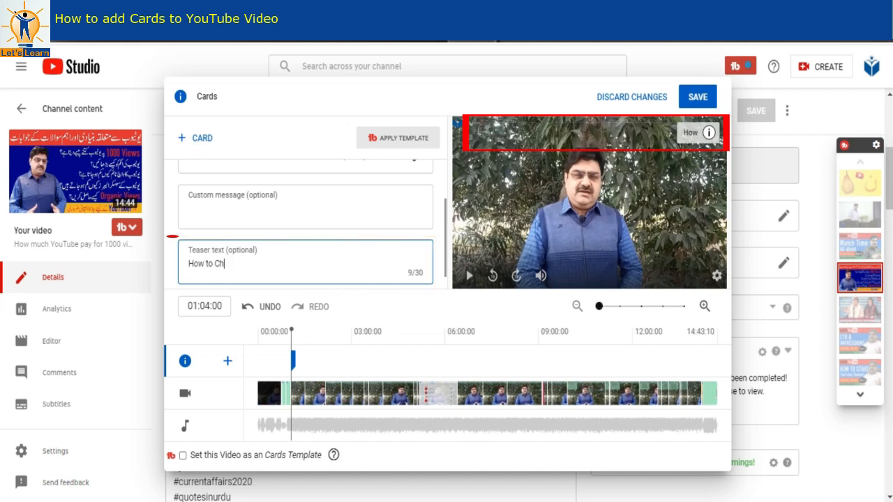
pyautogui.write('eck Wat')
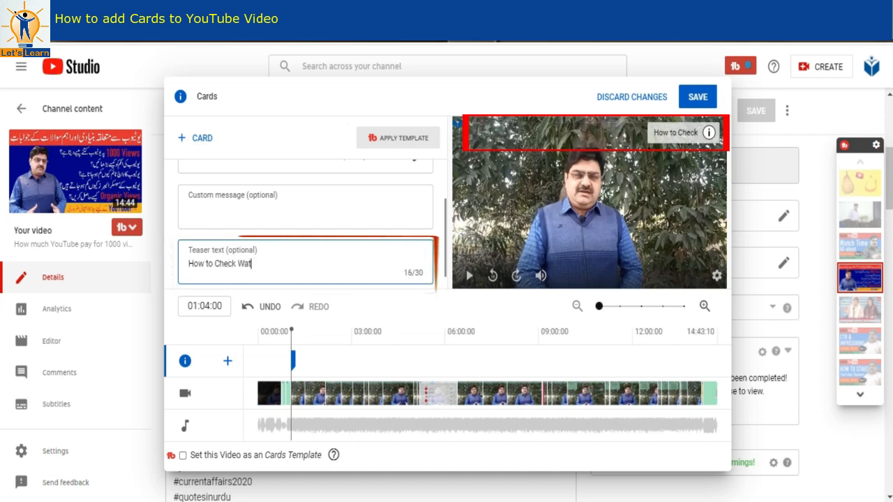
pyautogui.write('ch-time')
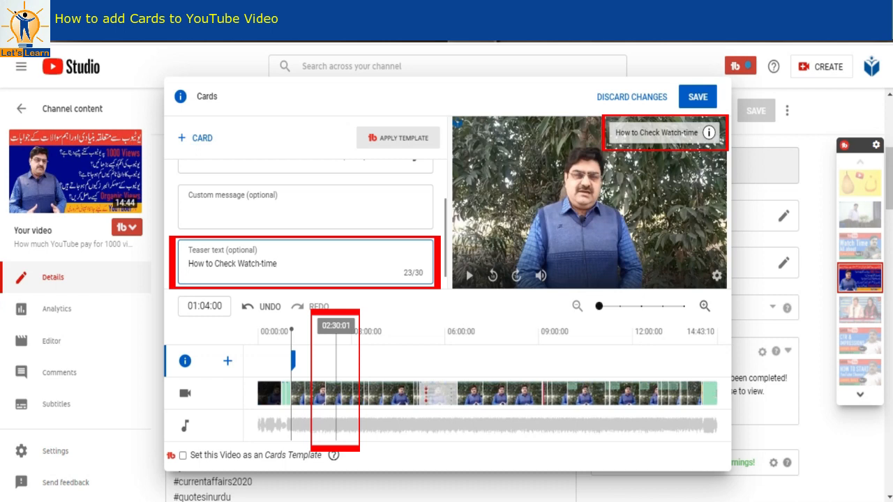
# Add a playlist card at 02:30:01 linking to the "How to YouTube" playlist.
pyautogui.click(336, 335)
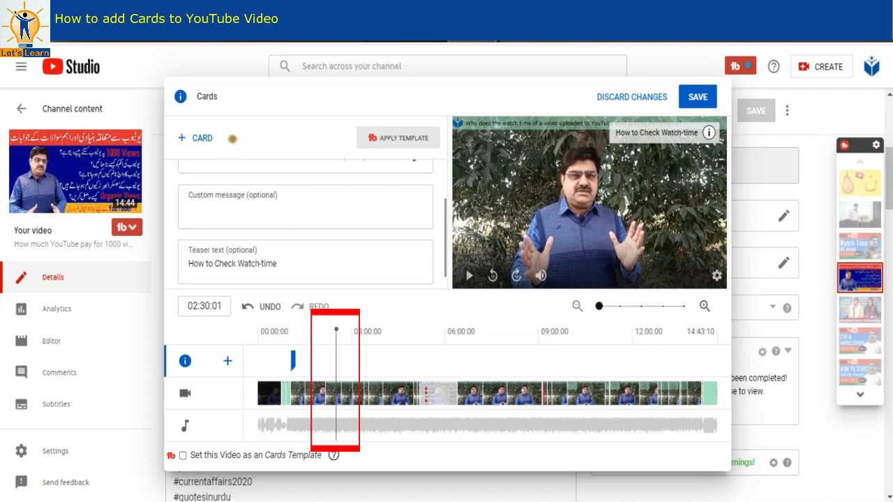
pyautogui.click(232, 138)
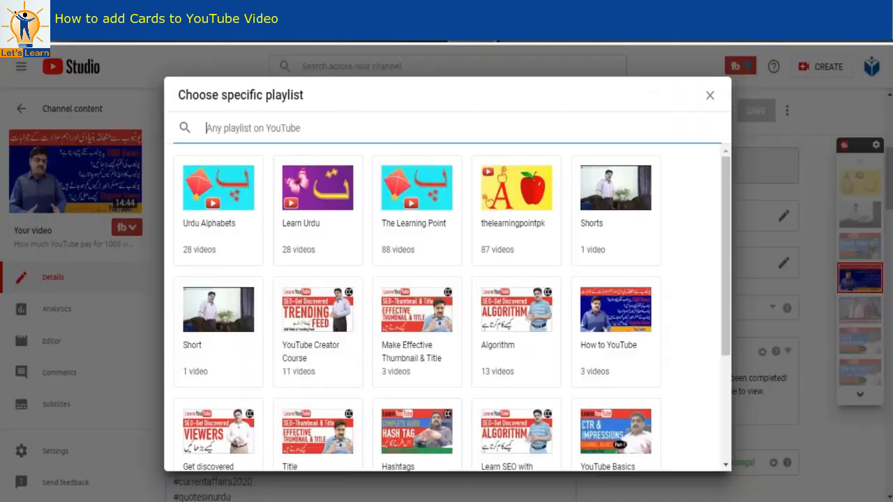
pyautogui.click(198, 152)
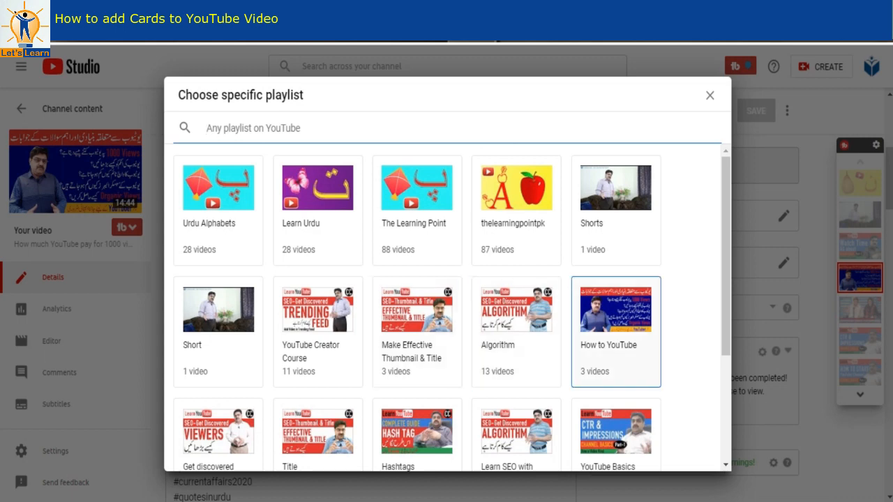
pyautogui.click(616, 328)
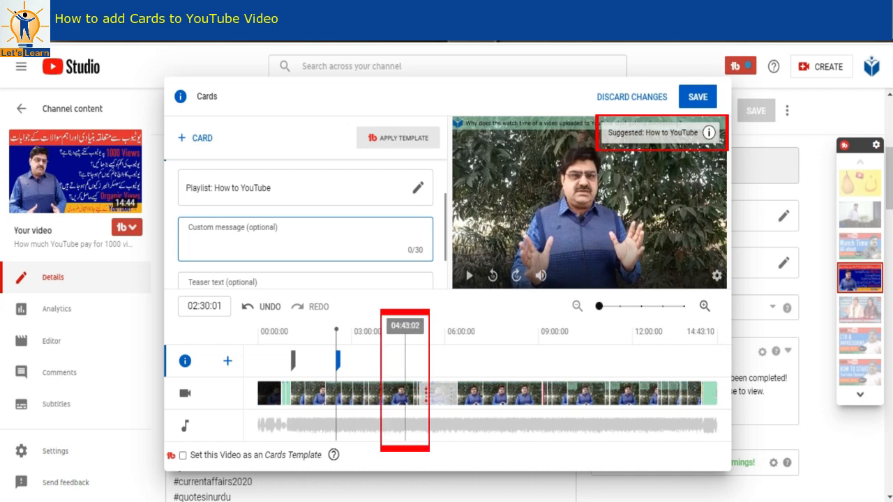
# Add a channel card at 04:43:02, searching for "baray papa ki recipe" and choosing the Baray Papa Ki Recipe channel.
pyautogui.click(405, 339)
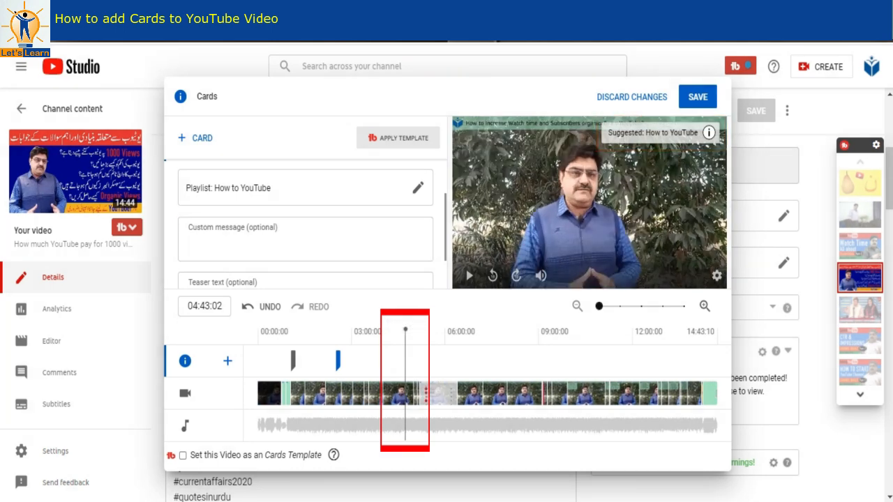
pyautogui.click(197, 137)
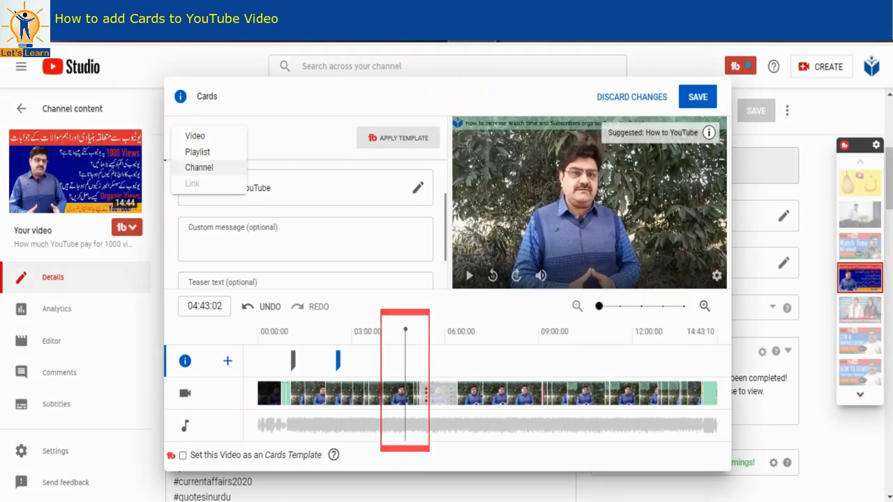
pyautogui.click(199, 167)
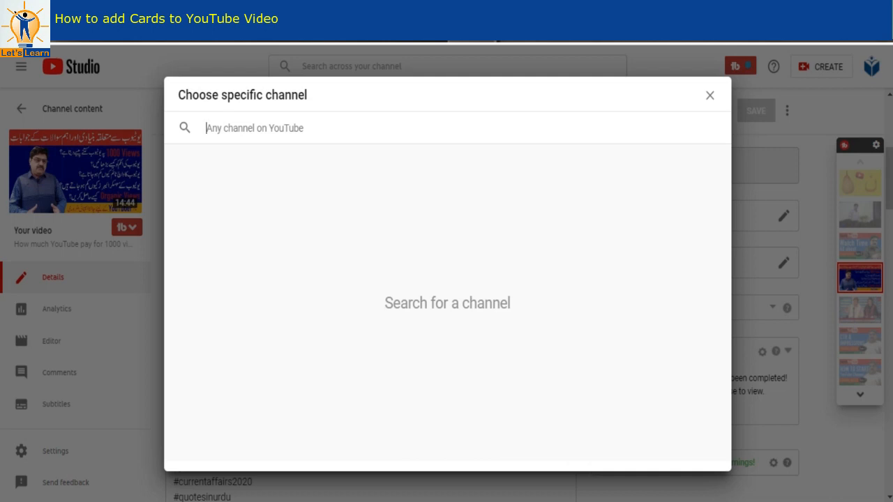
pyautogui.write('ba')
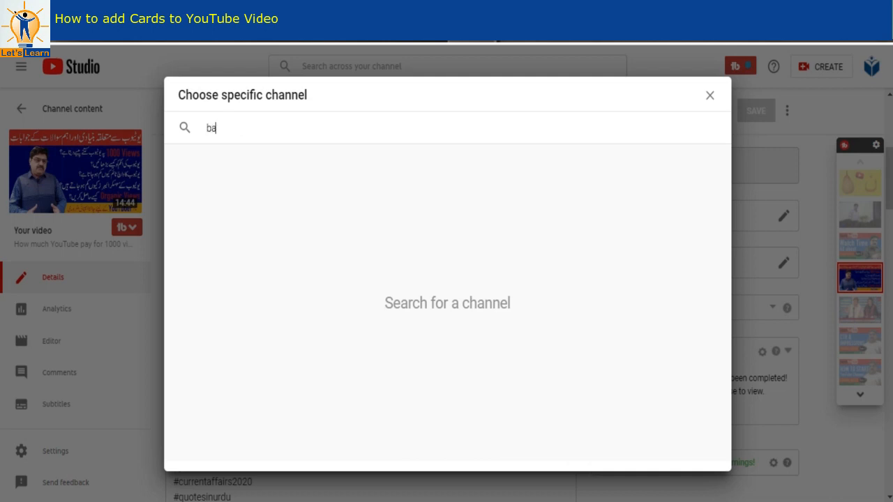
pyautogui.write('ray papa')
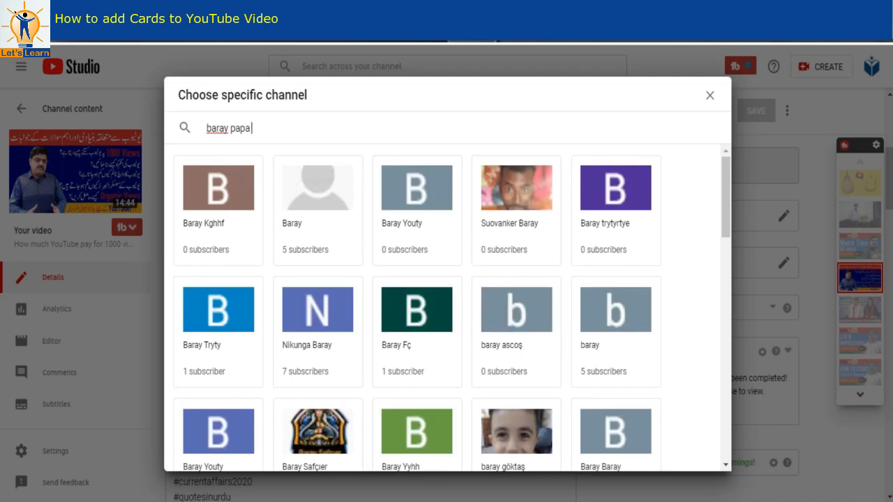
pyautogui.write(' ki recipe')
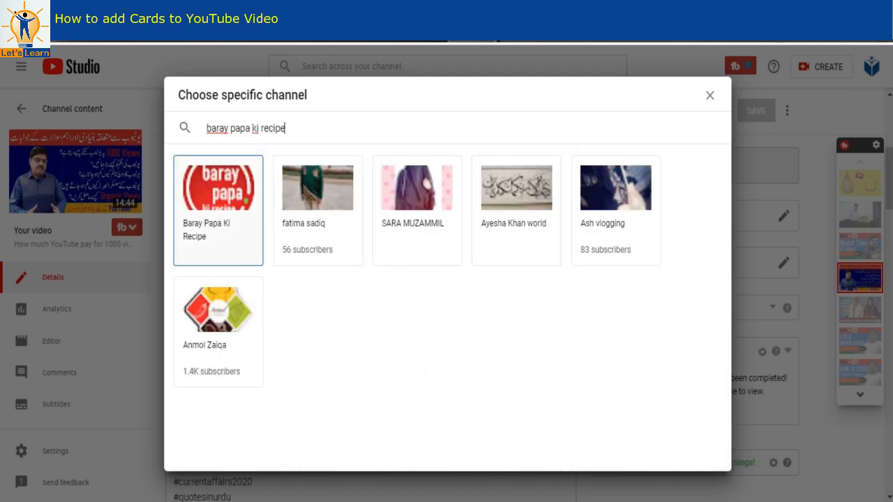
pyautogui.click(218, 209)
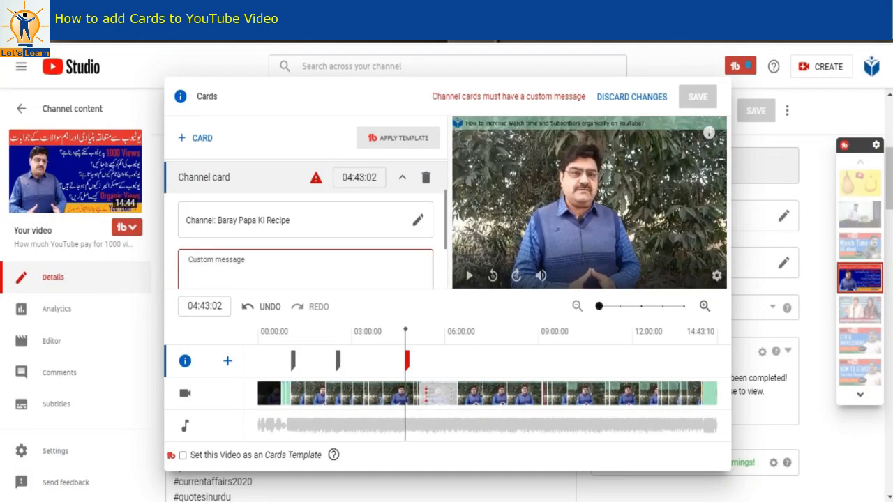
# Set the channel card's custom message to "Best cooking Channel" and its teaser text to "Watch best cooking".
pyautogui.click(202, 273)
pyautogui.write('Best c')
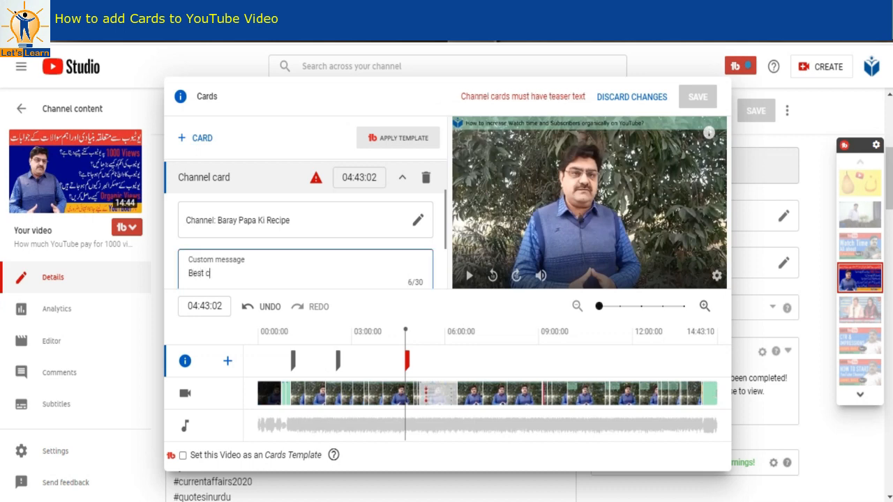
pyautogui.write('ooking Channel')
pyautogui.click(263, 255)
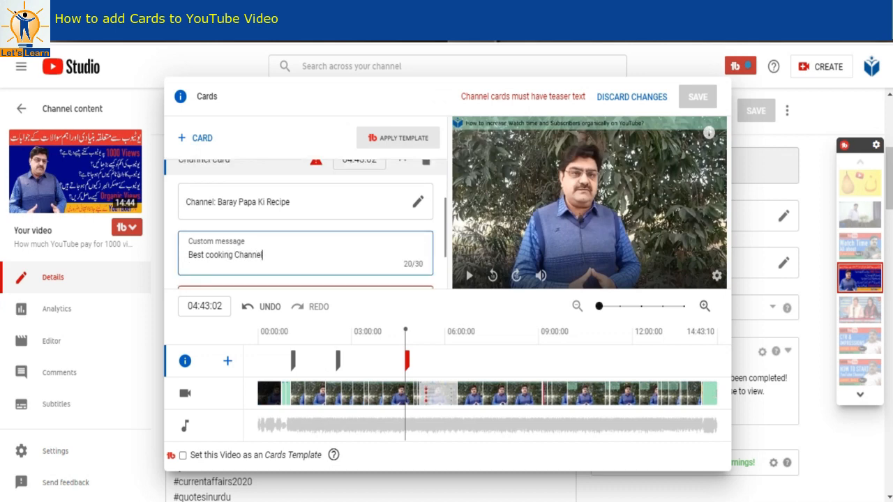
pyautogui.press('Tab')
pyautogui.write('Wat')
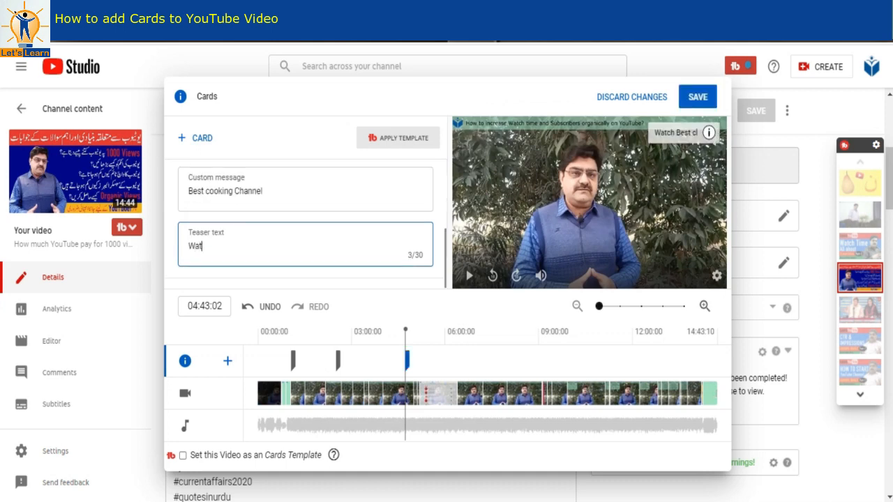
pyautogui.write('ch best cooking')
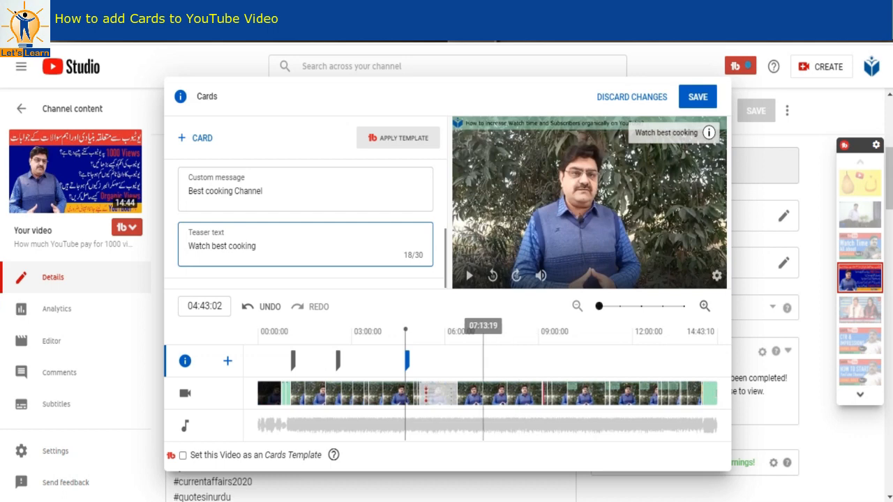
# Add a video card at 07:13:19, searching all of YouTube for "baray papa ki recipes" and choosing "Baray Papa Ki Recipes Aik Nazar Main".
pyautogui.click(483, 359)
pyautogui.click(196, 138)
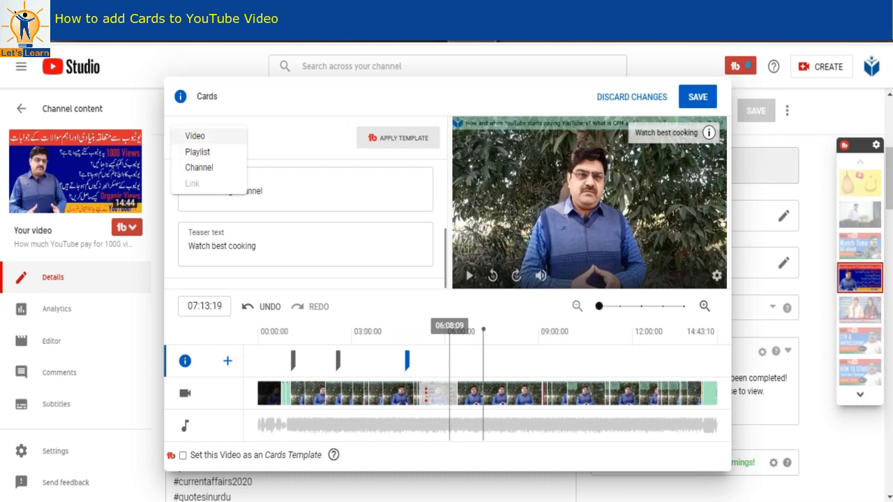
pyautogui.click(195, 136)
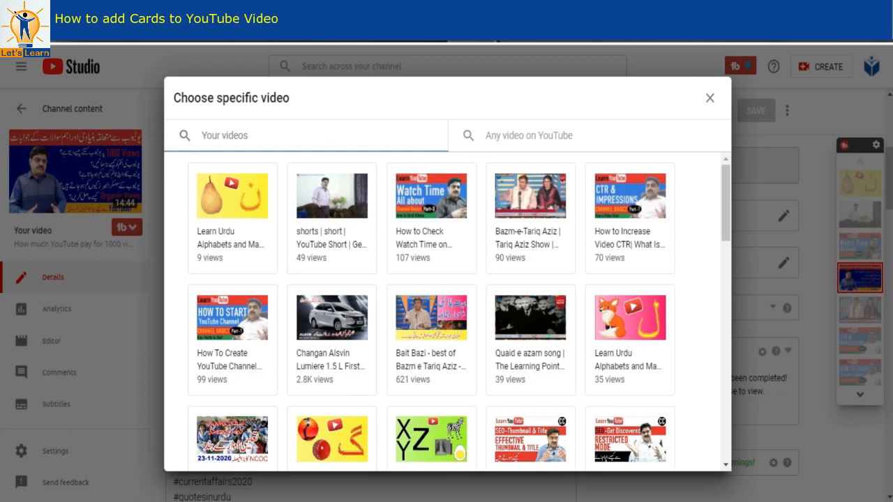
pyautogui.click(529, 136)
pyautogui.write('baray ')
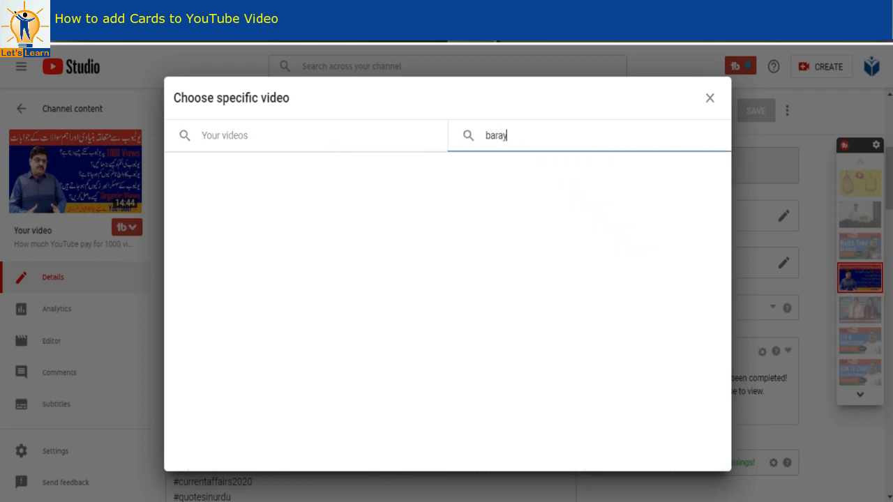
pyautogui.write('papa ki')
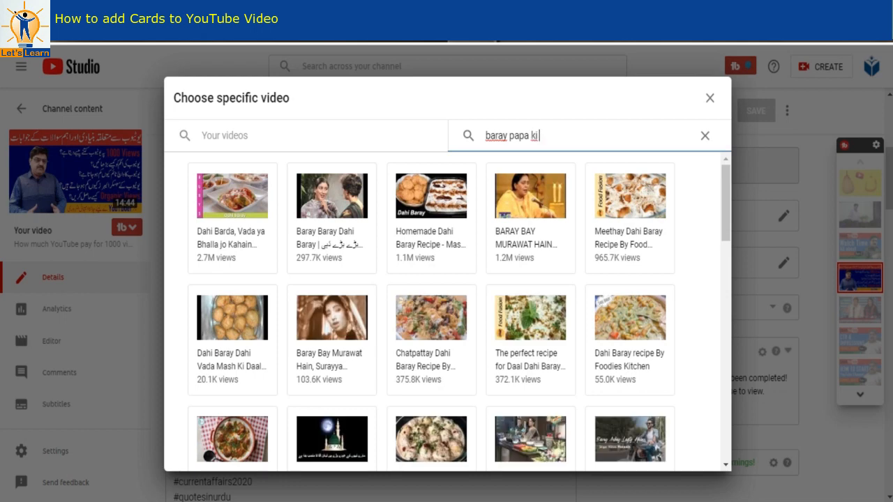
pyautogui.write(' recipes')
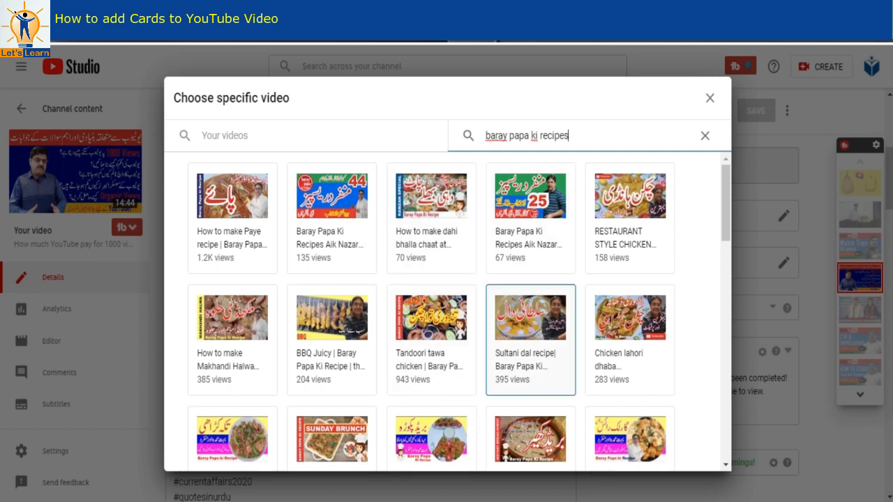
pyautogui.click(530, 209)
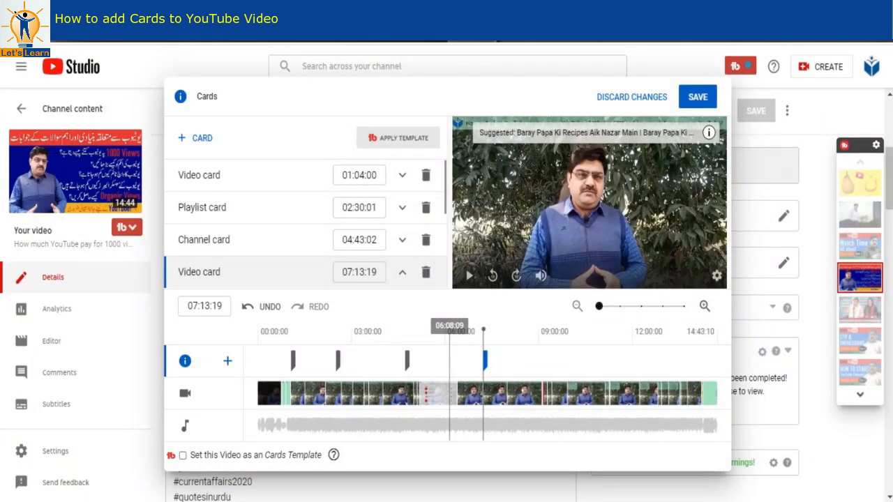
# Enter "Subscribe best cooking Channel" as the teaser text of the video card at 07:13:19.
pyautogui.write('Subsc')
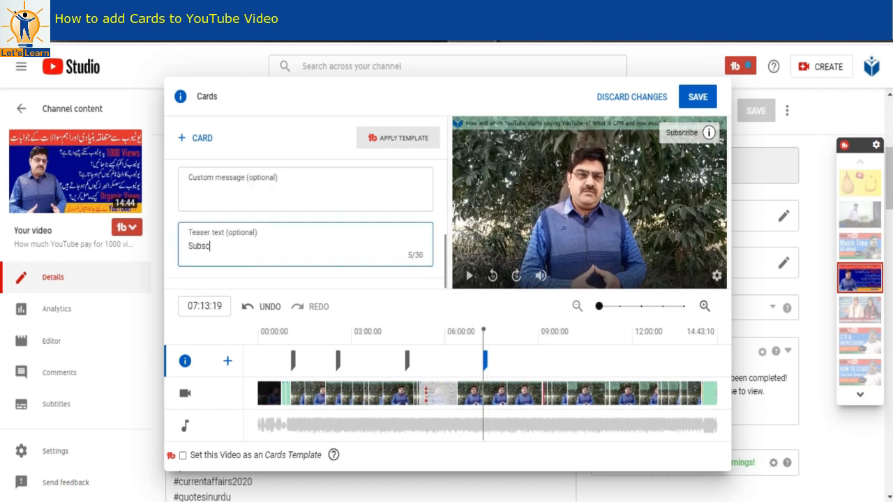
pyautogui.write('ribe best cooking')
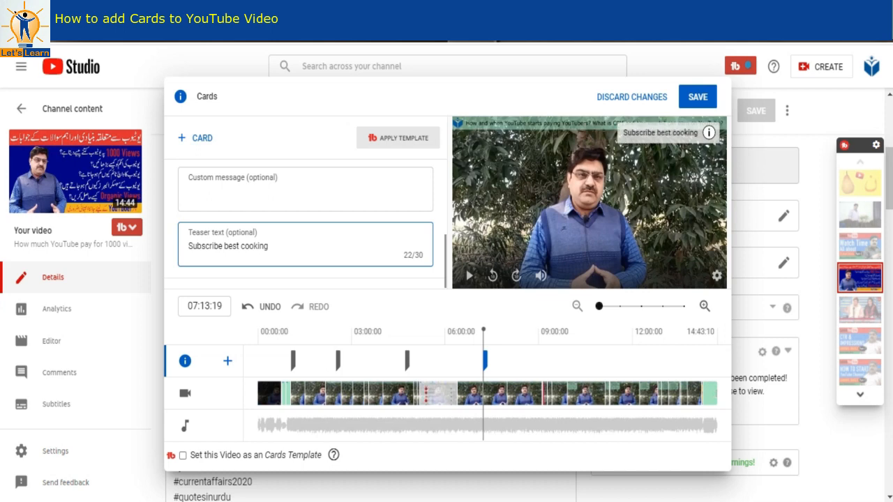
pyautogui.write(' Channel')
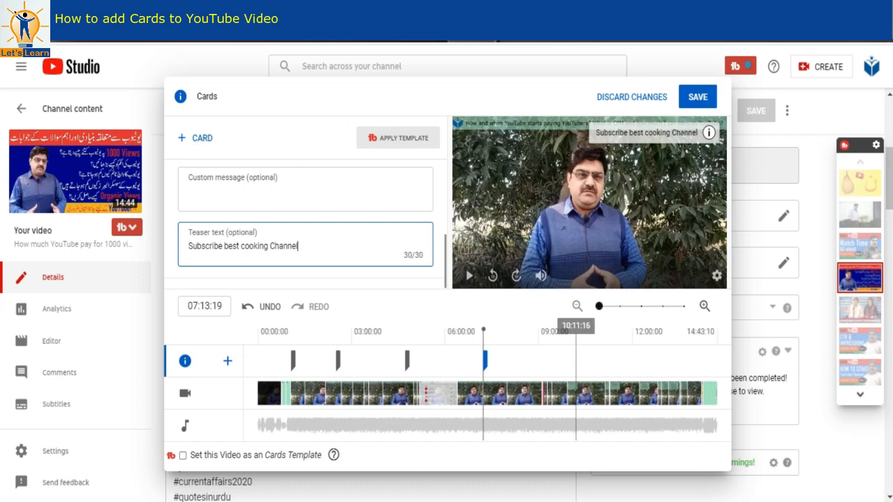
# Add a playlist card at 10:12:20 and choose the "Get discovered" playlist showing the VIEWERS thumbnail.
pyautogui.click(576, 335)
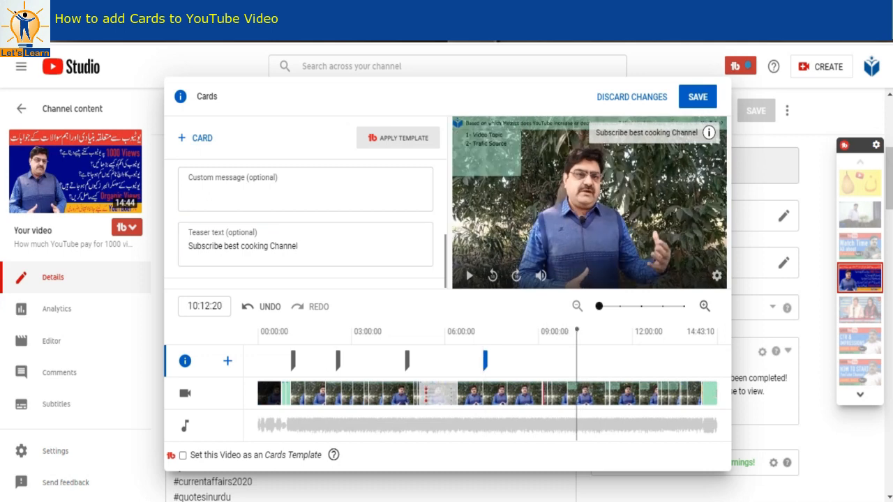
pyautogui.click(196, 138)
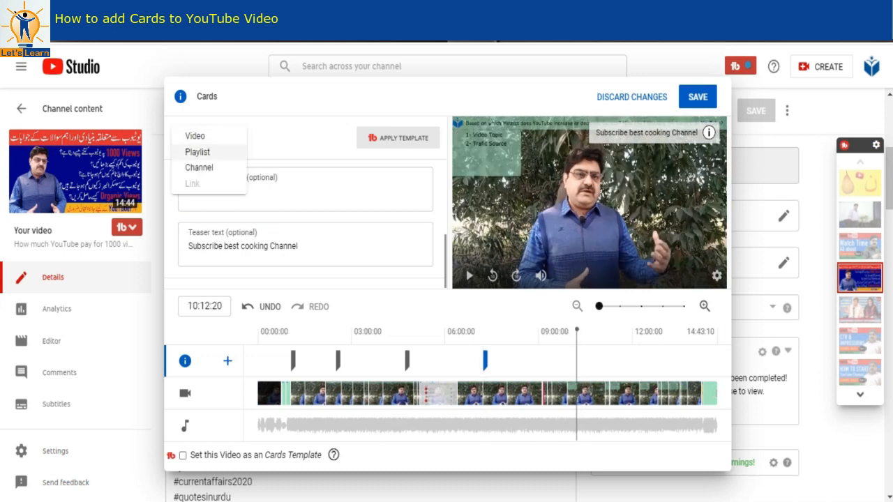
pyautogui.click(197, 152)
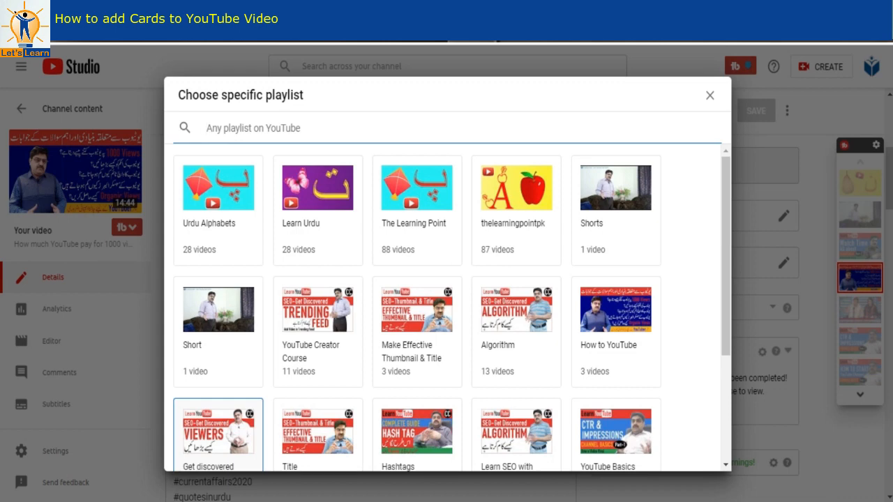
pyautogui.click(218, 433)
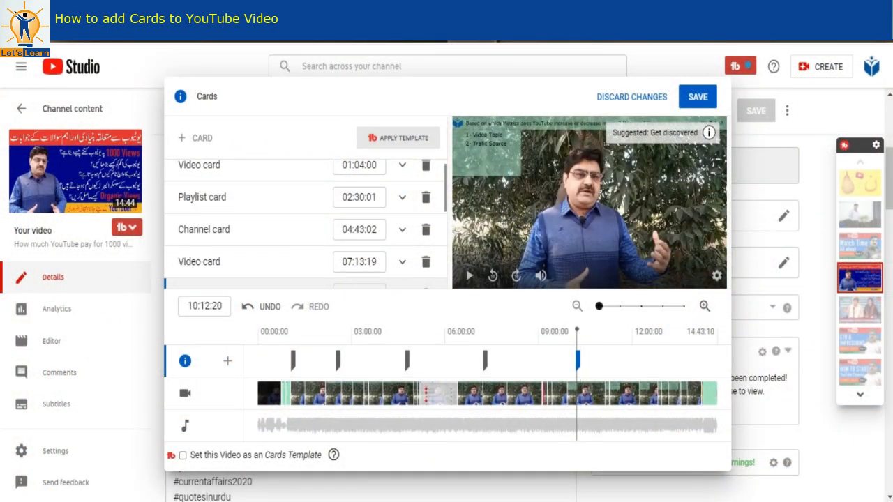
# Move the last playlist card just past 12:00:00, the second video card to 08:53:20, the channel card to 05:50:04 and the first playlist card past 03:00:00.
pyautogui.moveTo(577, 360); pyautogui.dragTo(639, 360)
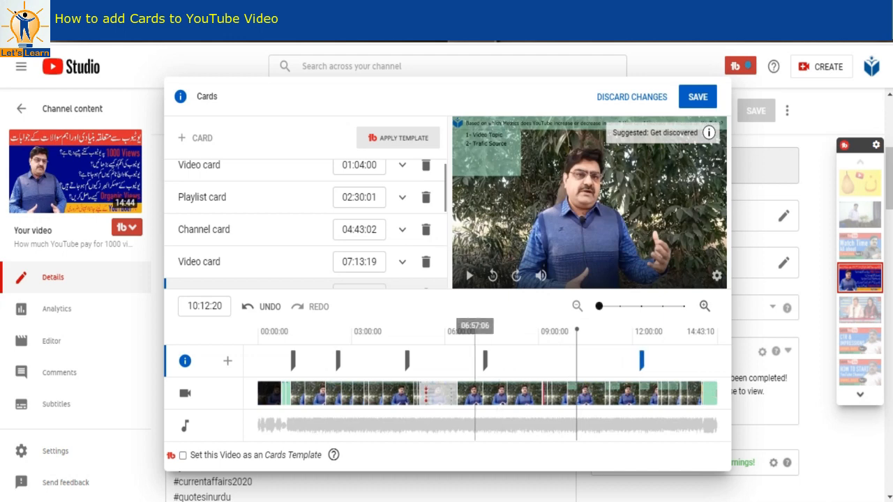
pyautogui.moveTo(486, 360); pyautogui.dragTo(538, 360)
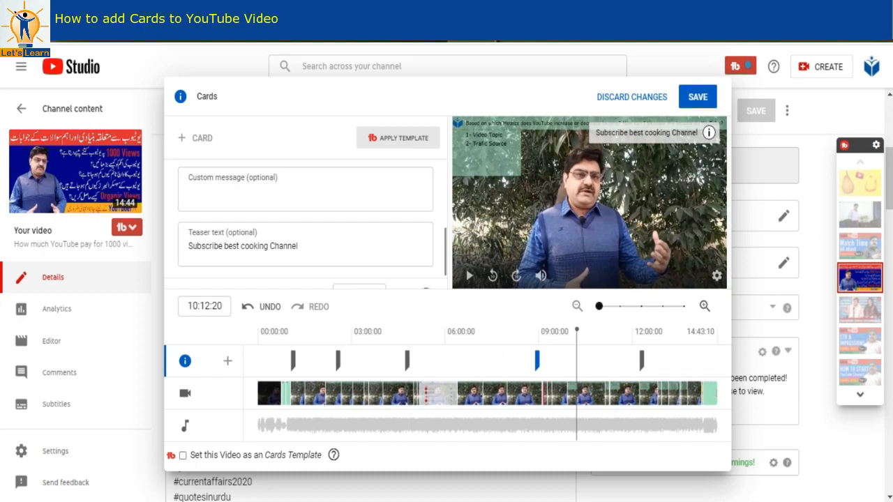
pyautogui.moveTo(408, 361); pyautogui.dragTo(443, 361)
pyautogui.moveTo(339, 361); pyautogui.dragTo(374, 360)
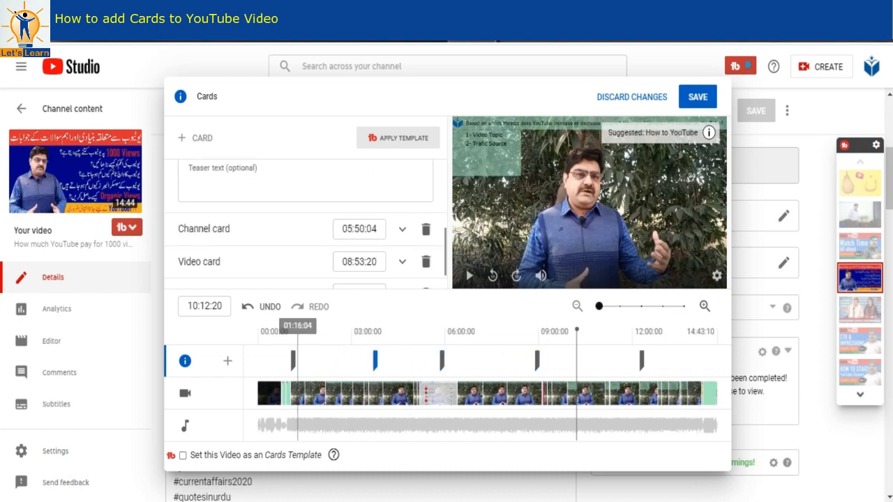